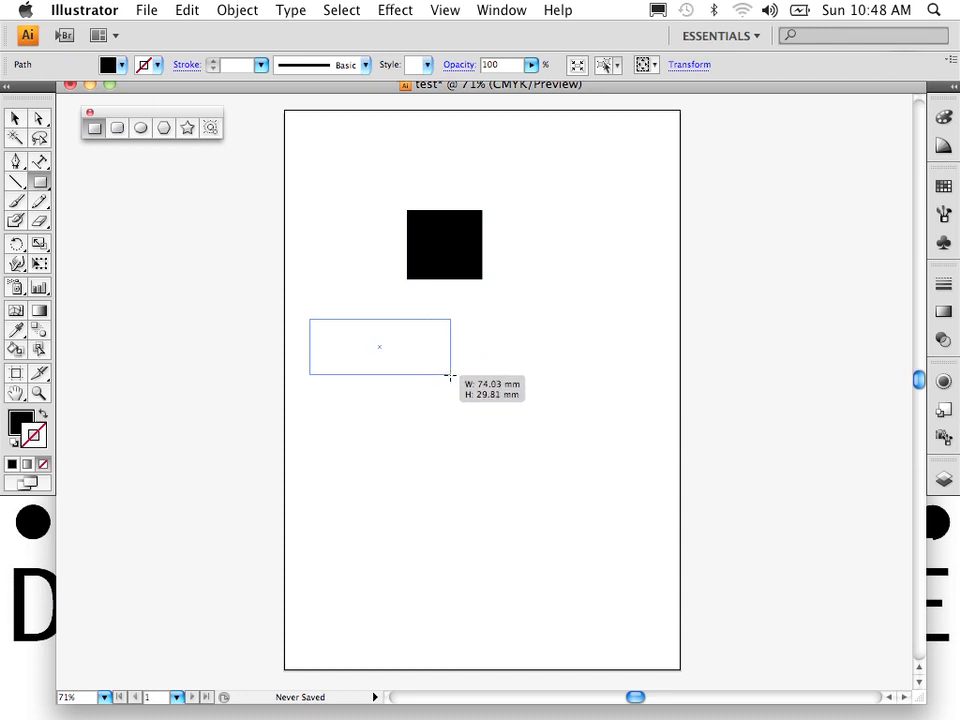
Draw three more black rectangles: two along the page's right half and one outward from its centre in the space below them.
left_click_drag(533, 224, 598, 272)
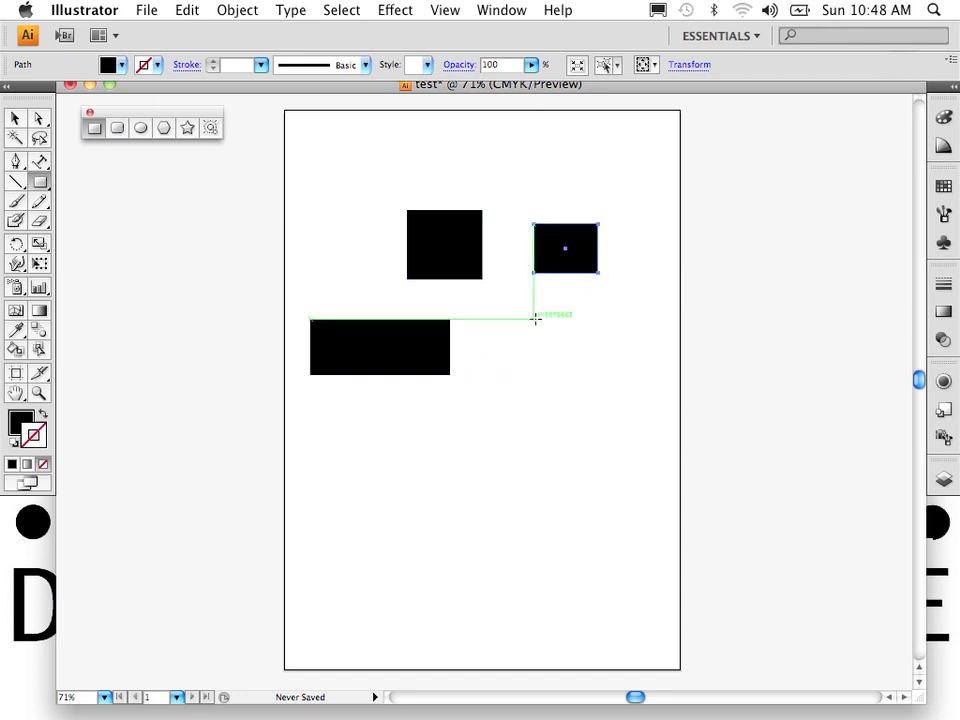
left_click_drag(534, 318, 588, 347)
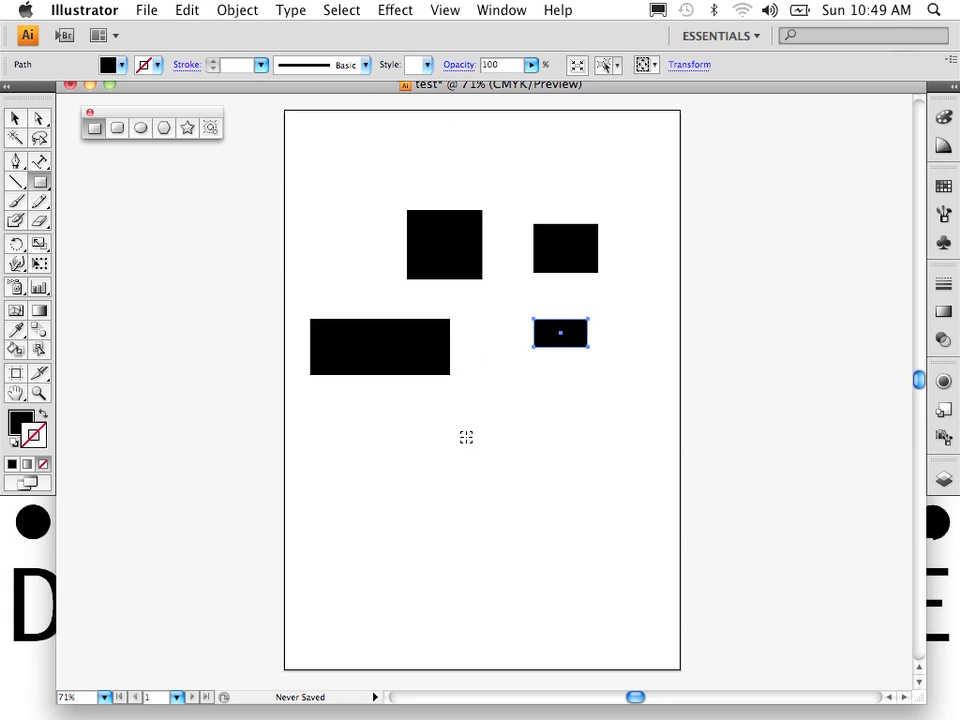
left_click_drag(464, 457, 514, 495)
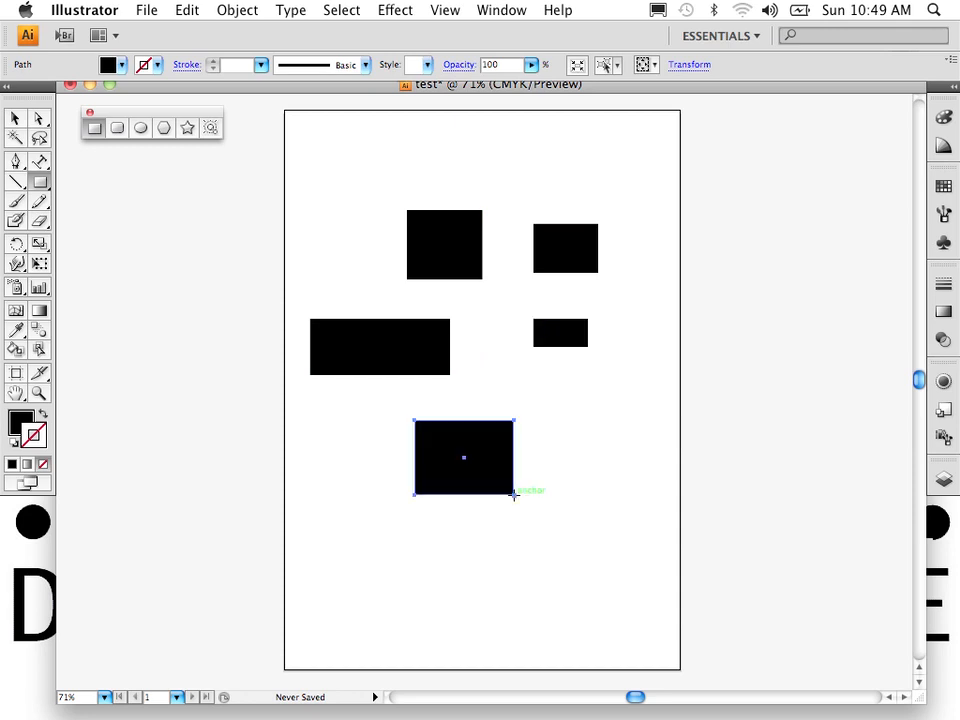
Set the fill of the lowest rectangle to pink #E01B53.
double_click(15, 423)
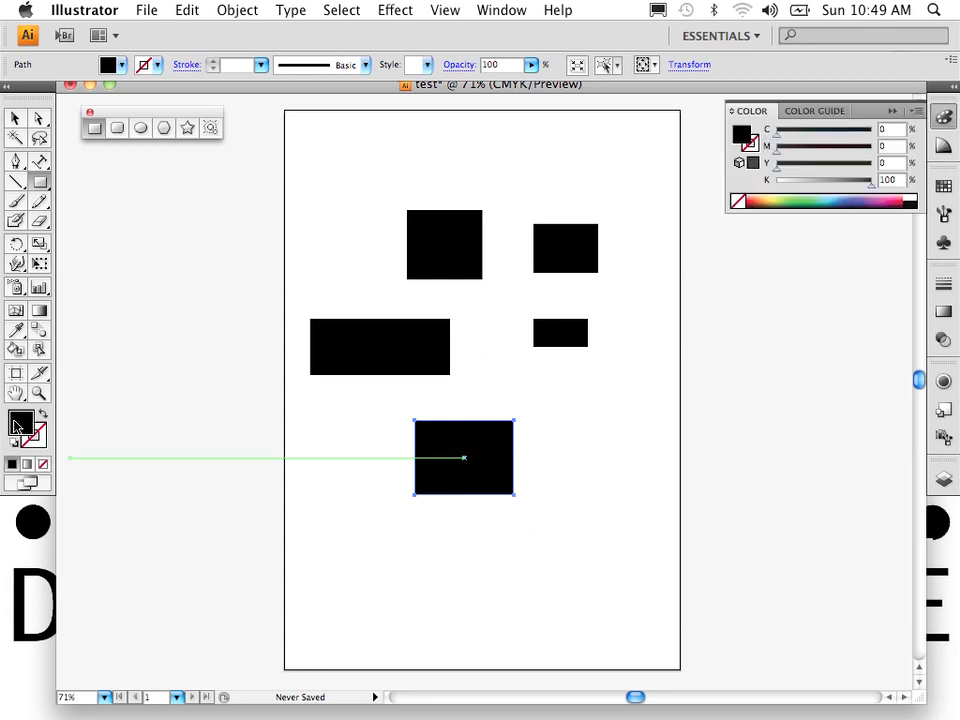
left_click(438, 214)
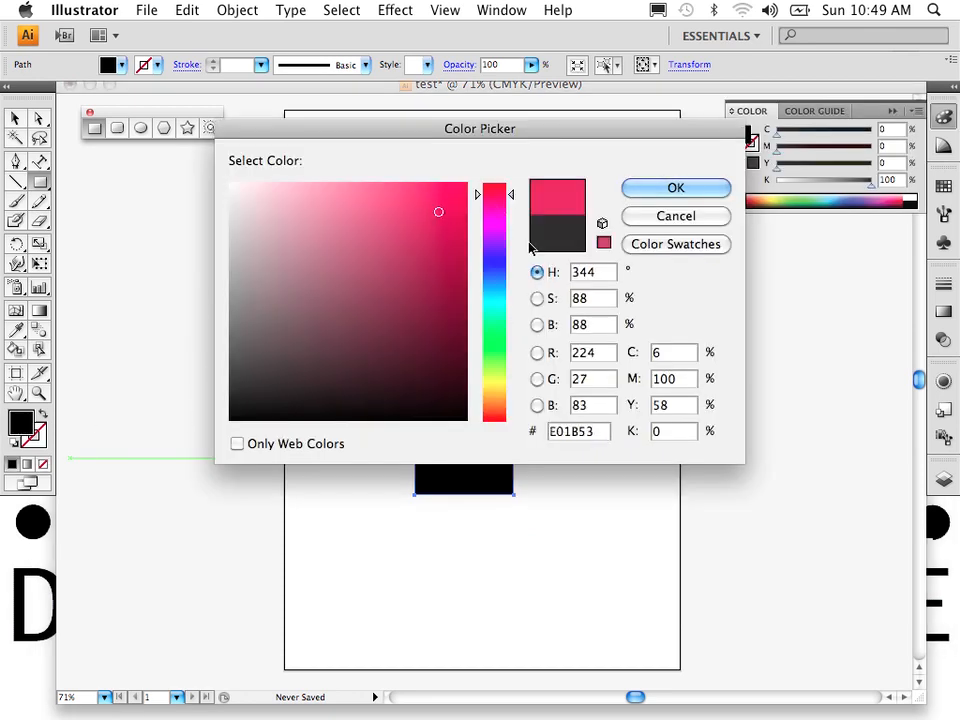
left_click(636, 189)
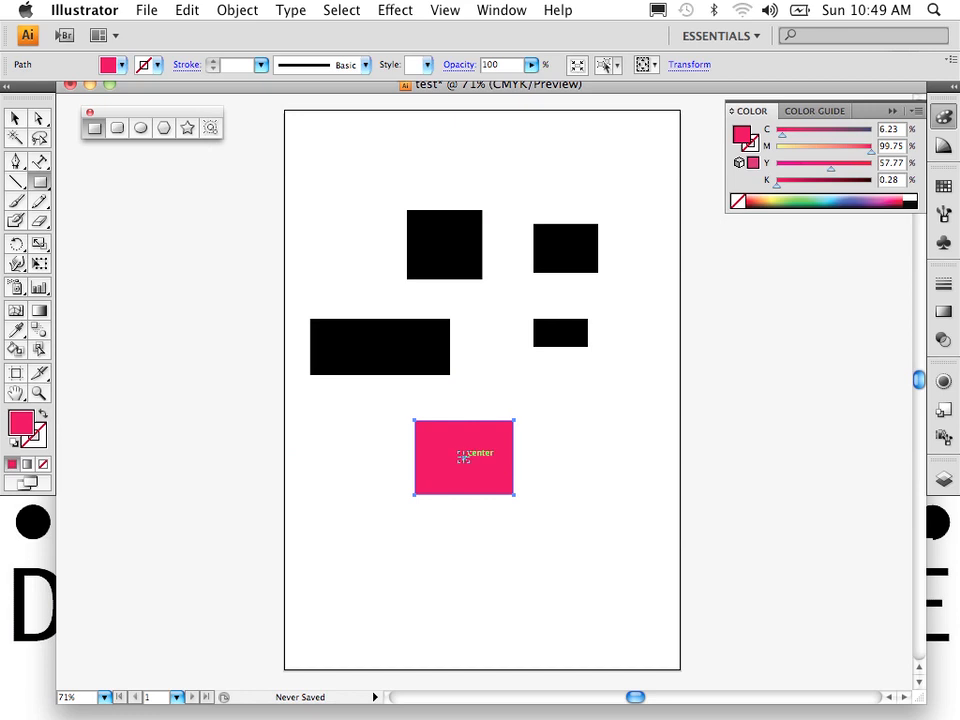
Draw two nested concentric rectangles inside the pink one, filling the first blue (C 91.37, M 82.35) and the innermost green (C 69.41, Y 100).
mouse_move(464, 458)
left_mouse_down()
mouse_move(490, 459)
mouse_move(498, 483)
left_mouse_up()
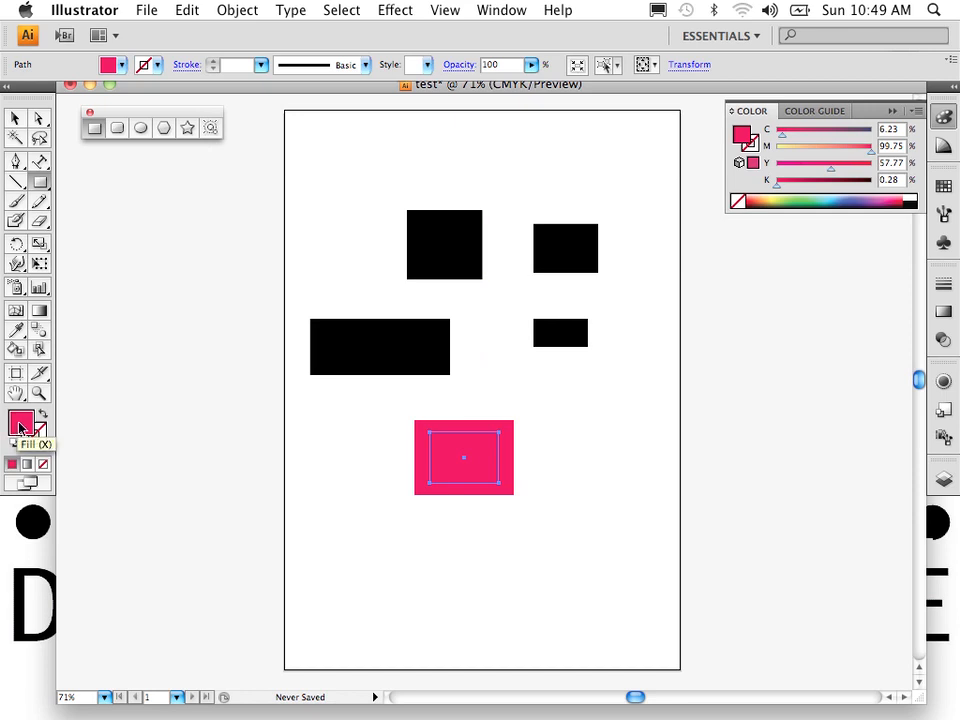
left_click(857, 194)
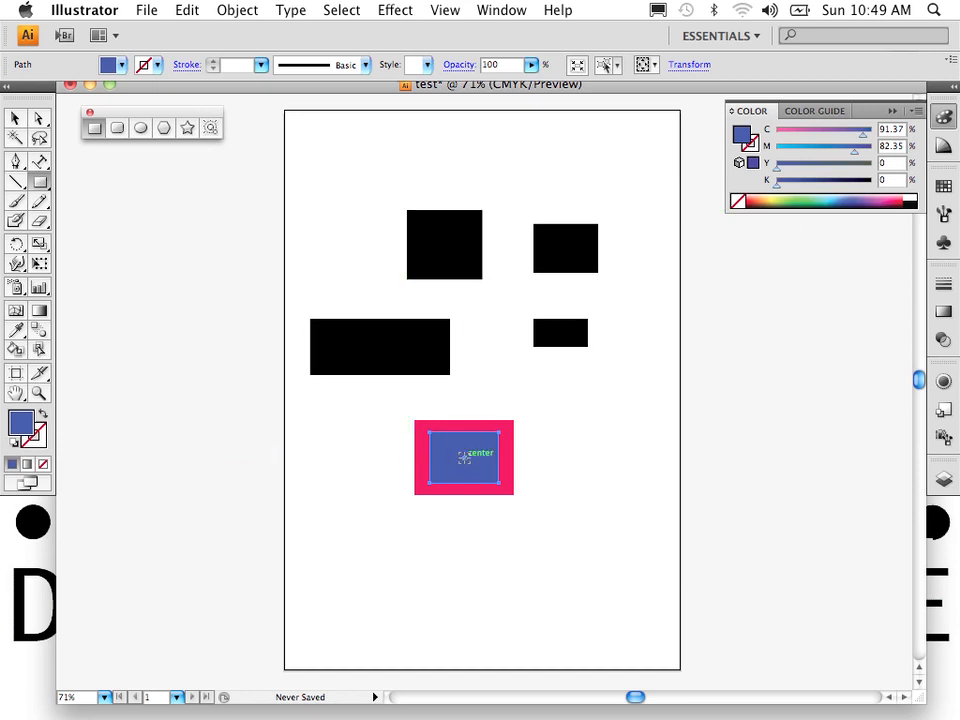
left_click_drag(463, 457, 488, 472)
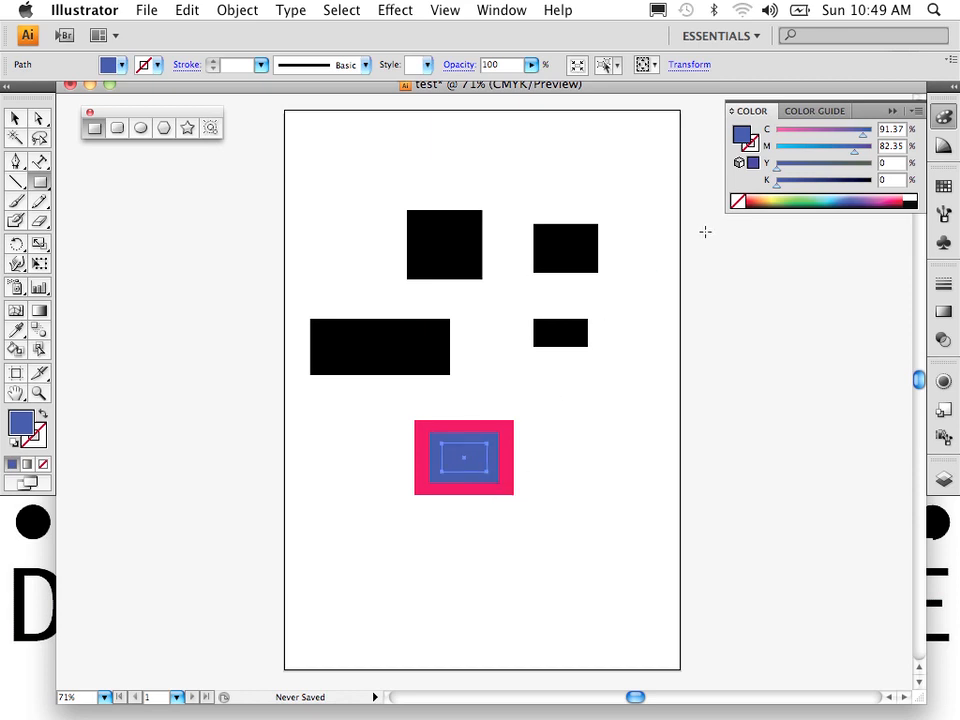
left_click(804, 197)
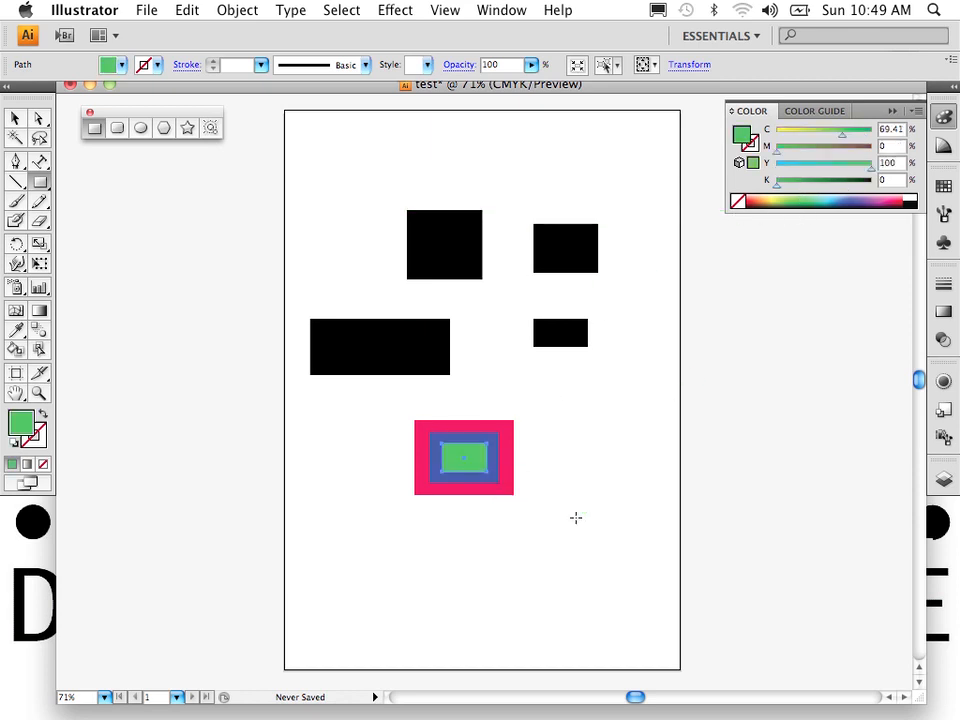
left_click(15, 117)
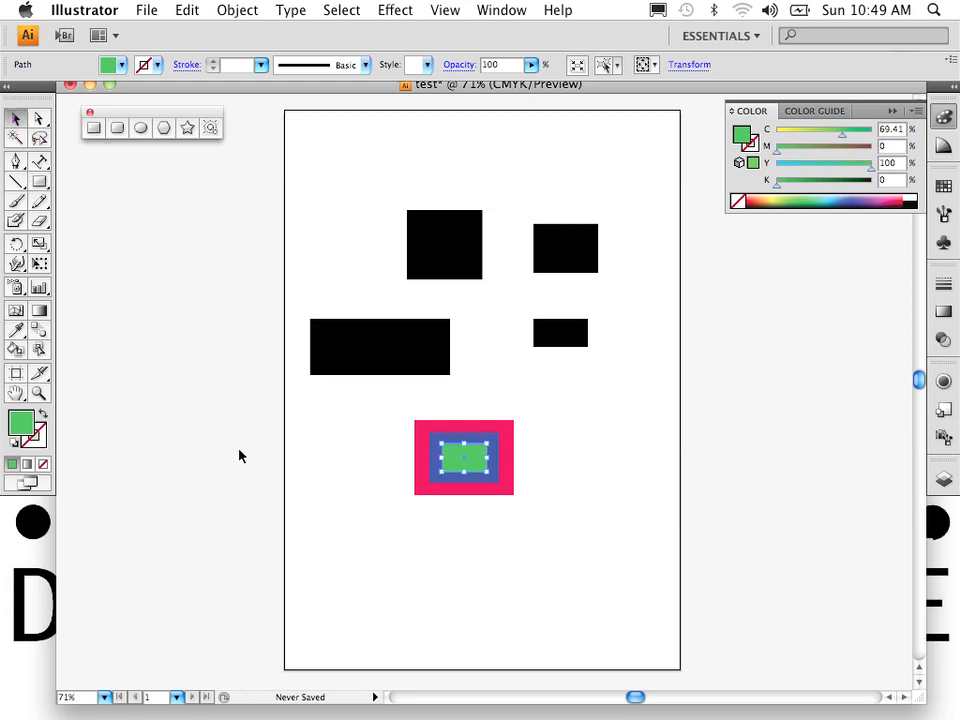
left_click(364, 505)
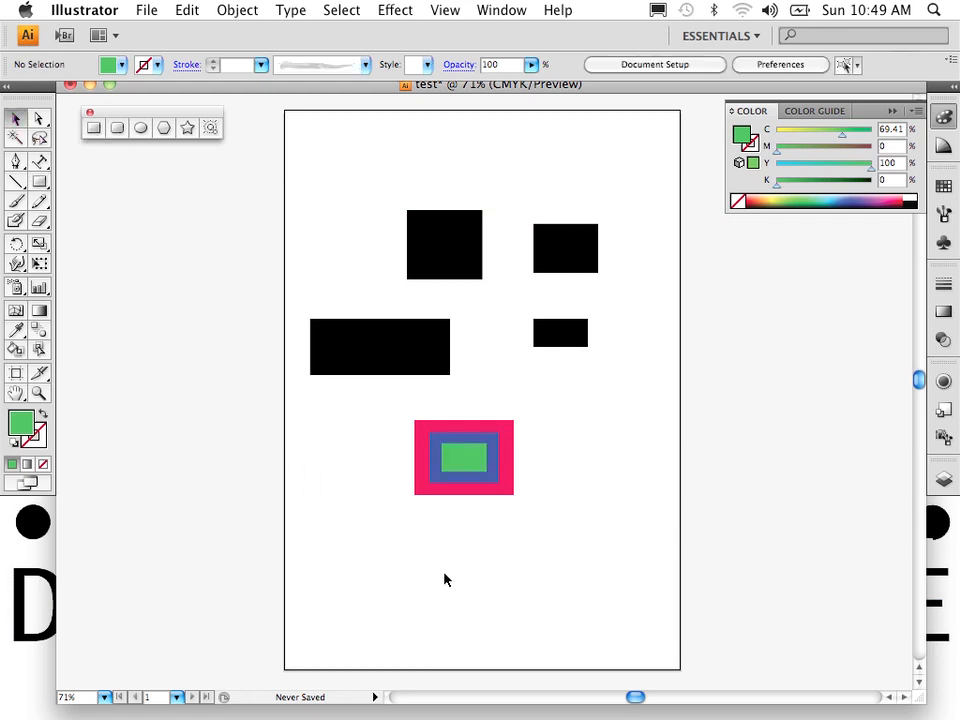
Draw a square from its centre below the nested rectangles, remove its fill and set its stroke color to #141313.
left_click(39, 181)
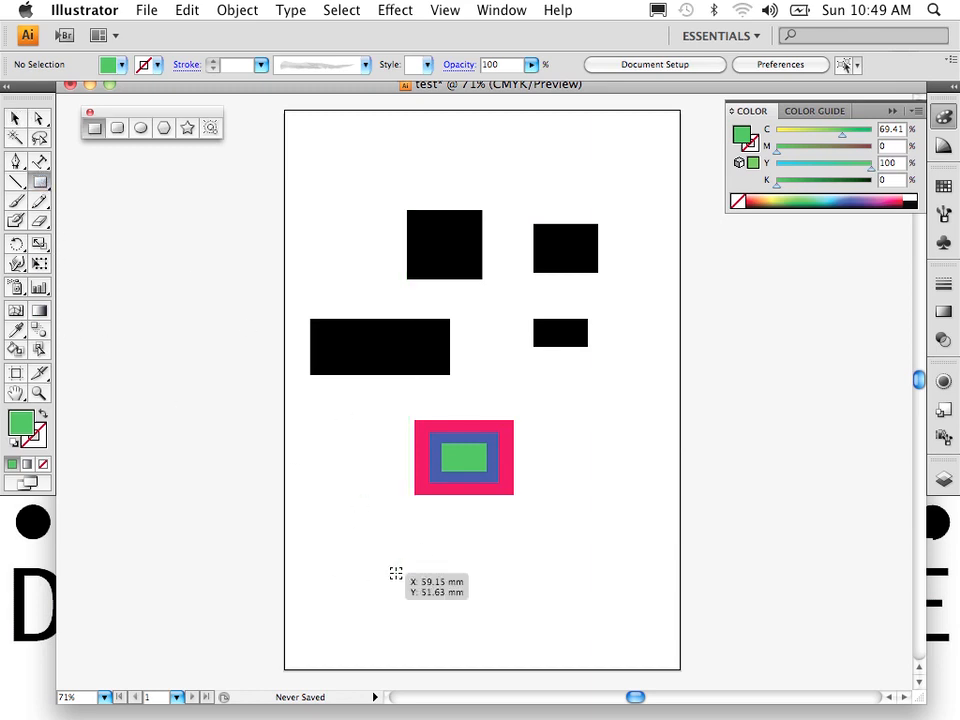
left_click_drag(396, 572, 430, 605)
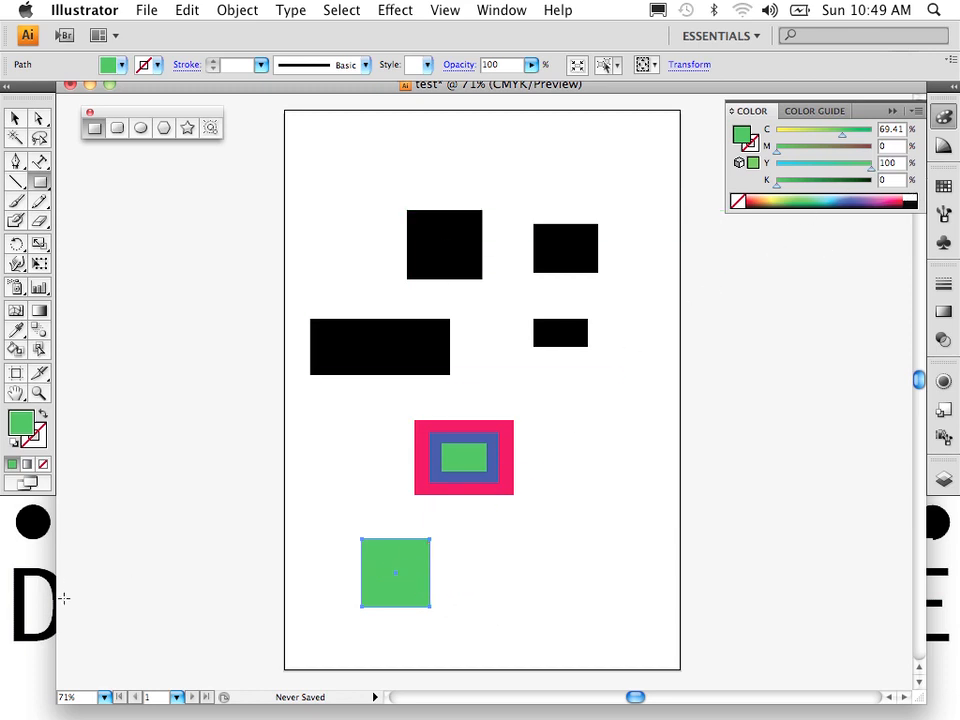
left_click(31, 445)
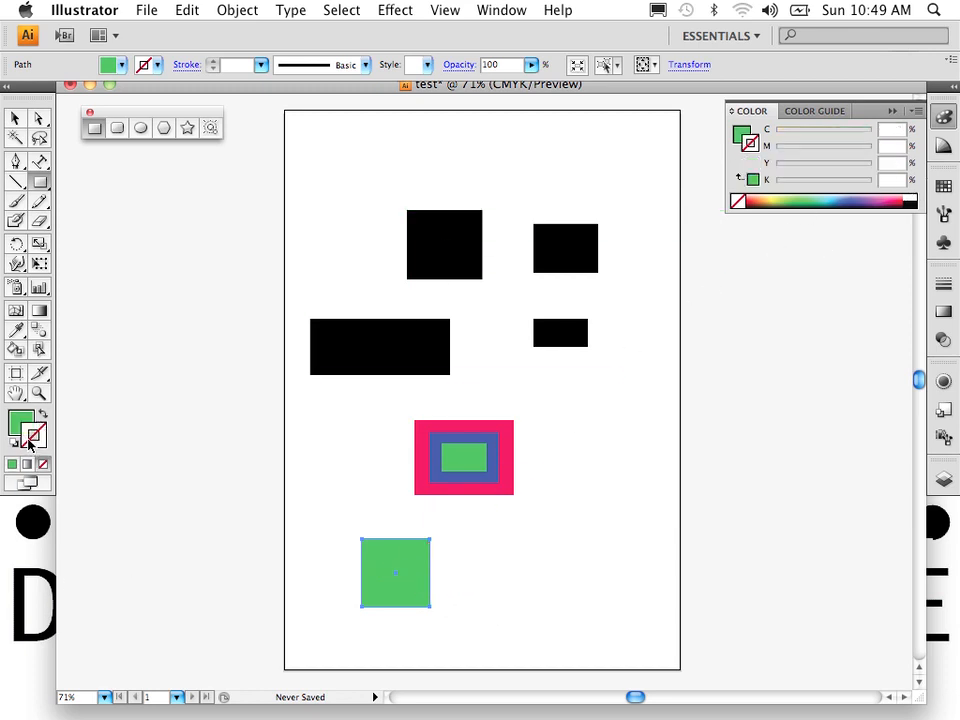
key("x")
key("slash")
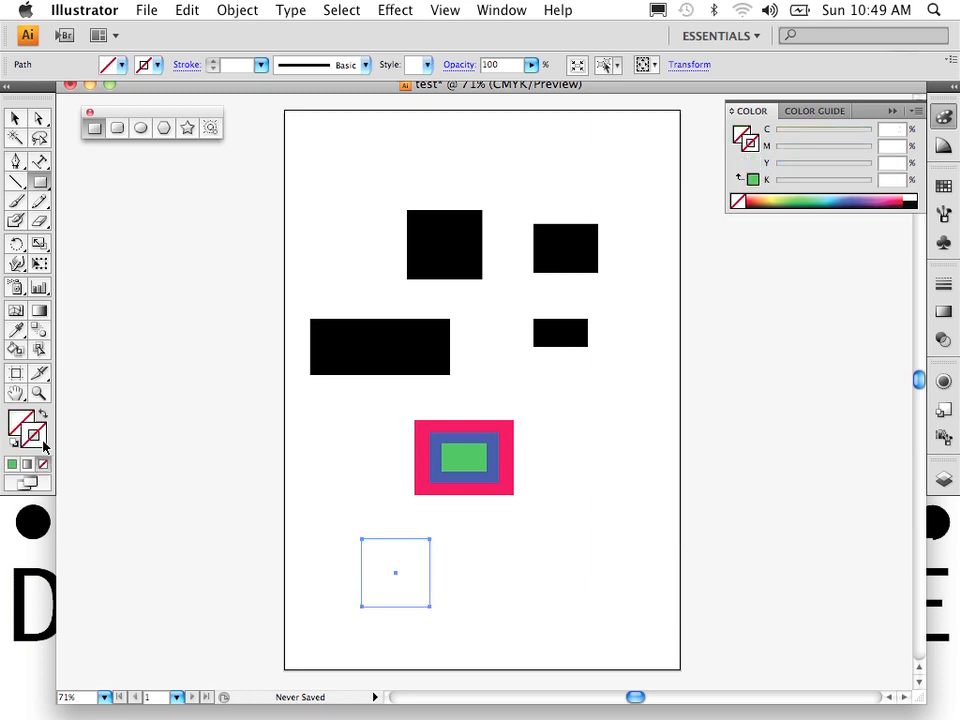
double_click(36, 446)
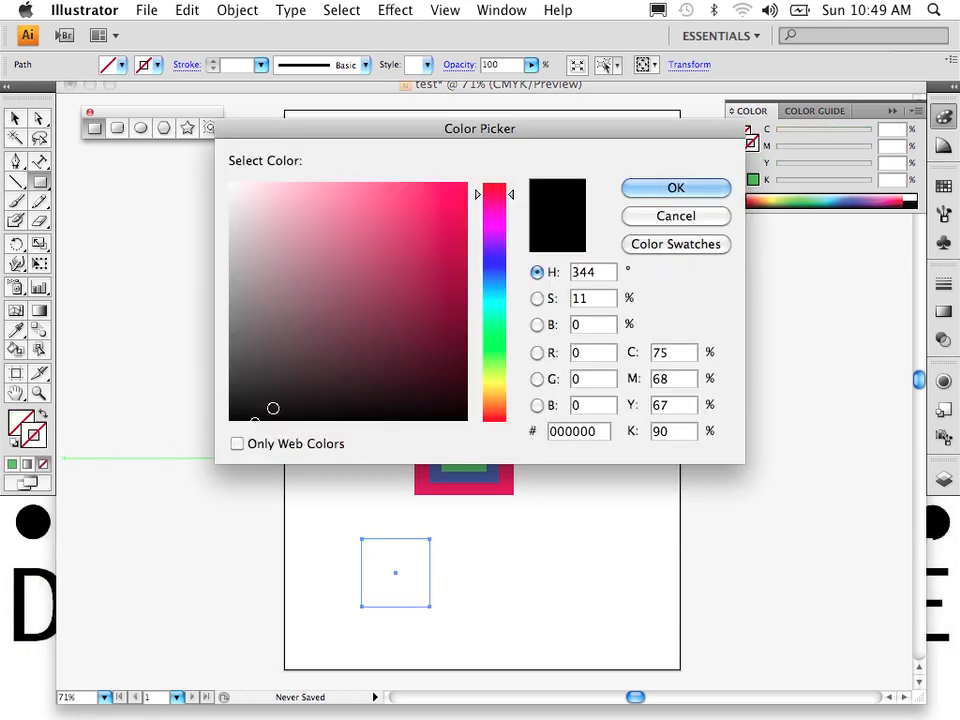
left_click(244, 403)
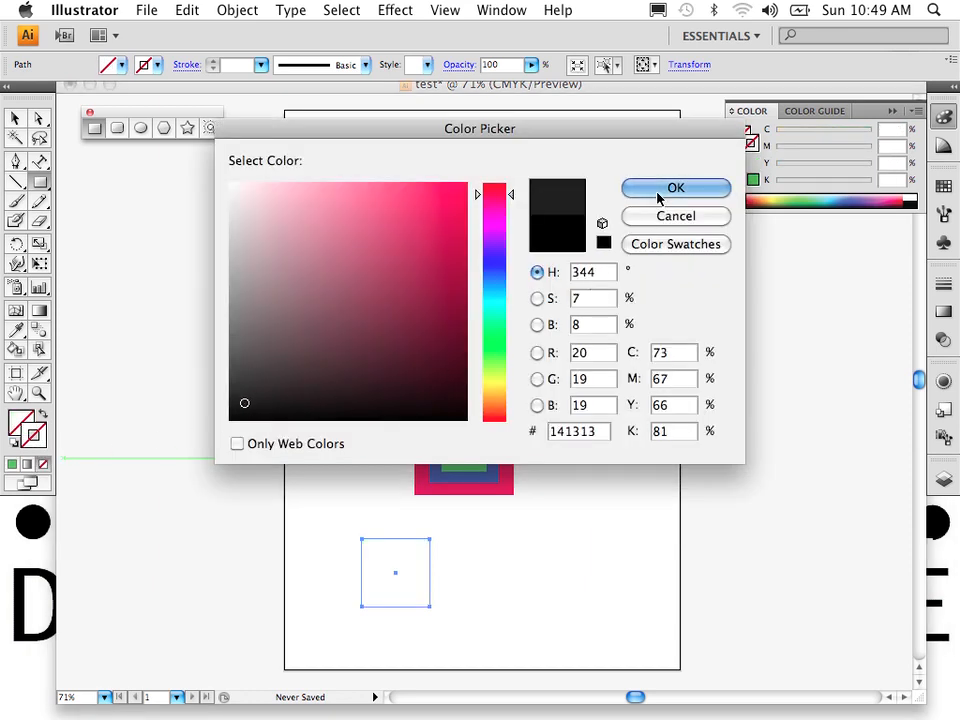
left_click(659, 192)
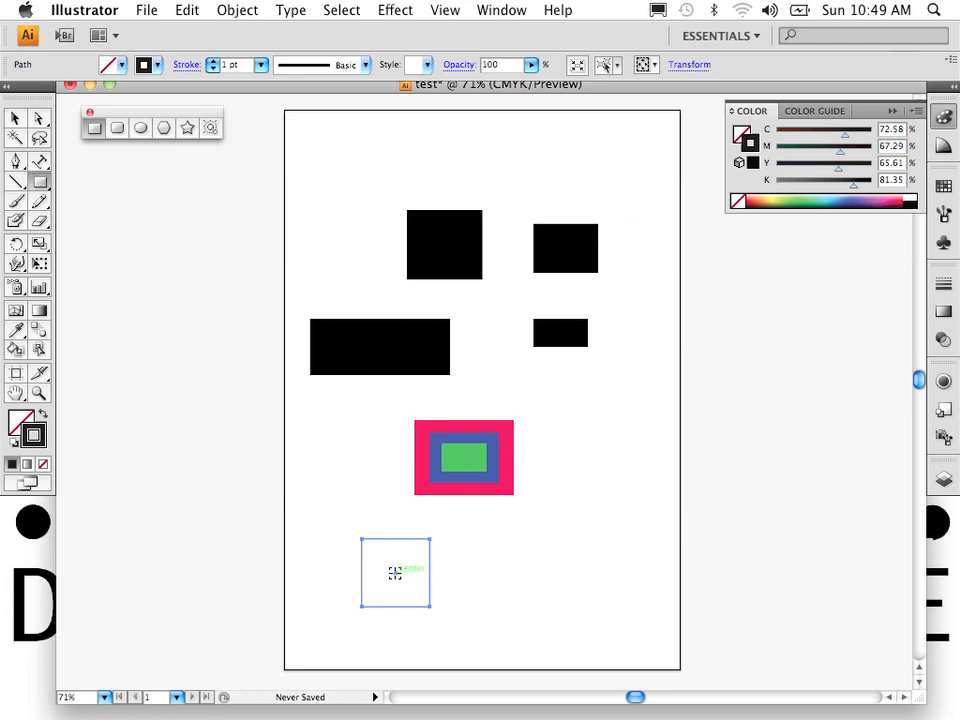
Draw three progressively smaller concentric squares inside the outlined square, all from the same centre, and clear the selection.
left_click_drag(395, 572, 424, 596)
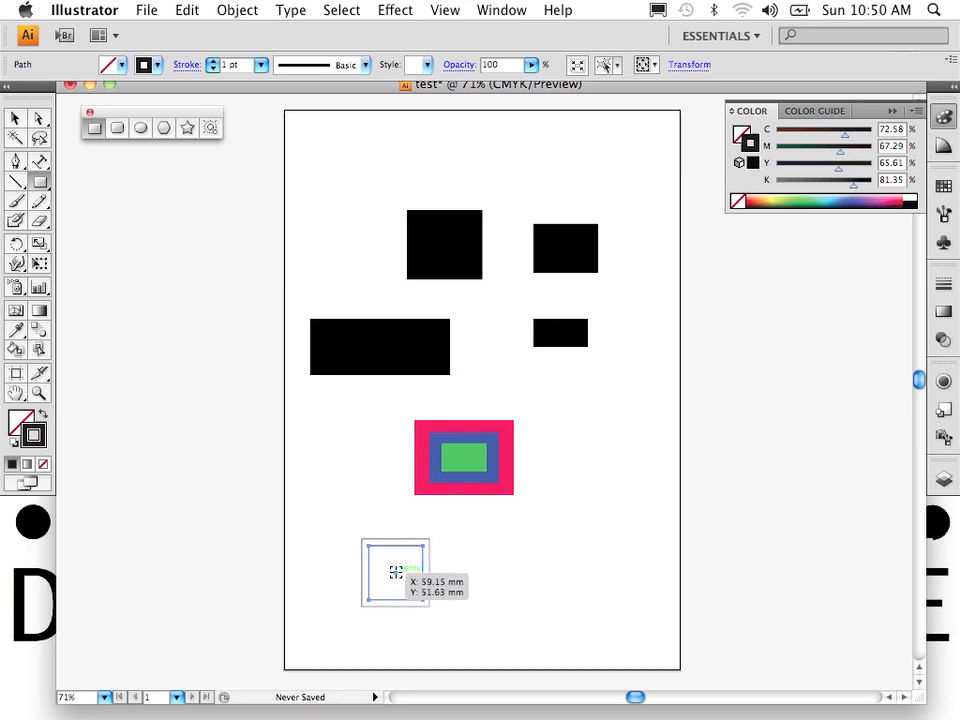
left_click_drag(395, 572, 409, 585)
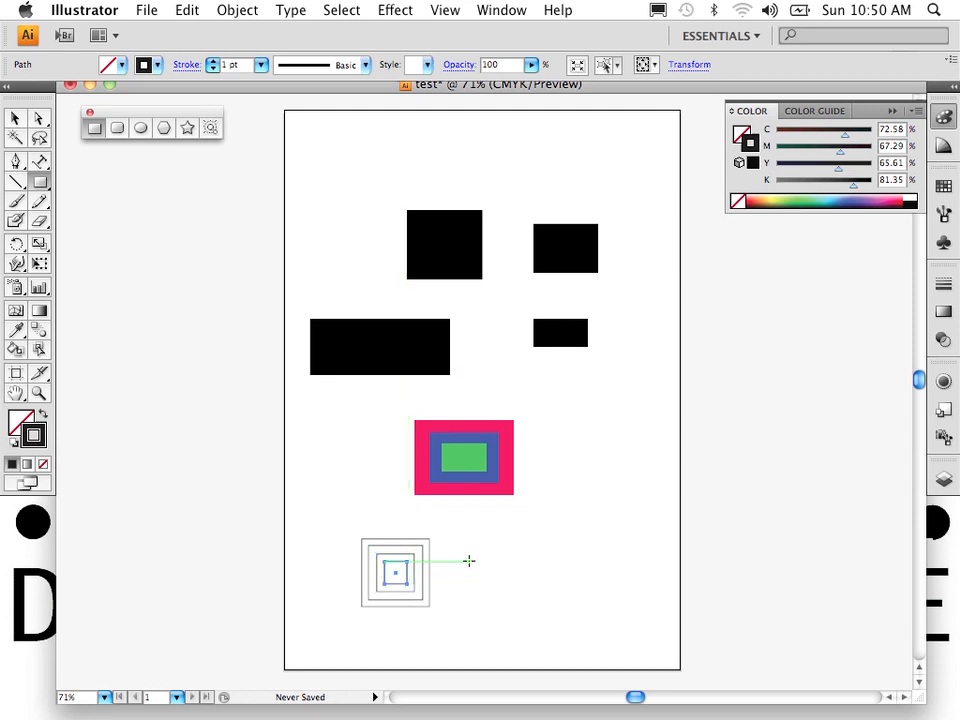
left_click(15, 118)
left_click(333, 471)
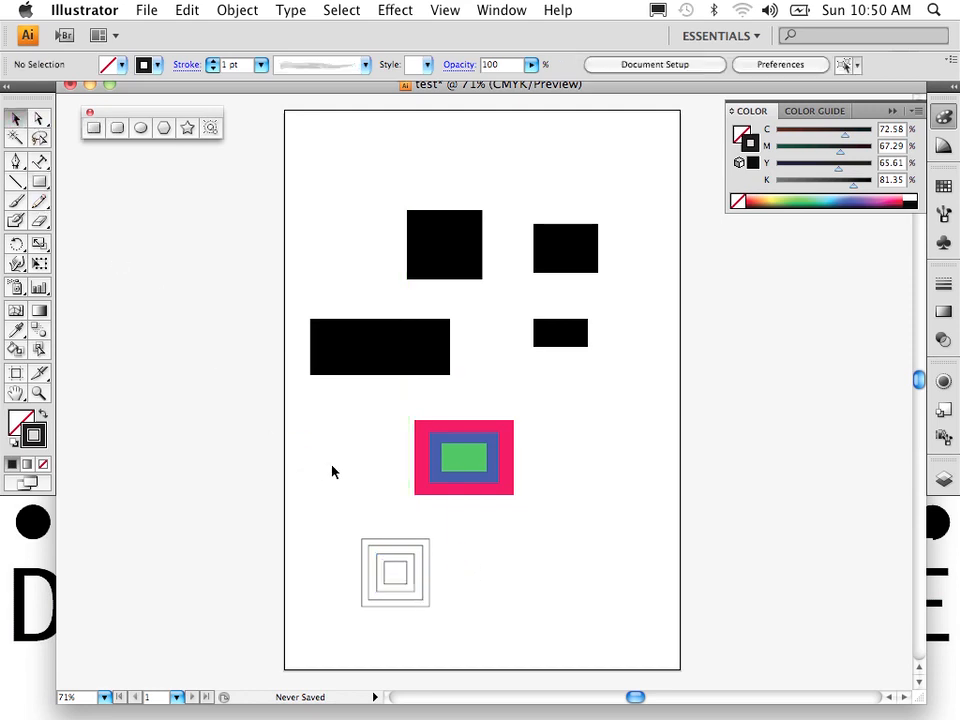
Draw a slightly rotated polygon beside the pink rectangle, varying the number of sides while drawing and ending with five.
left_click(165, 129)
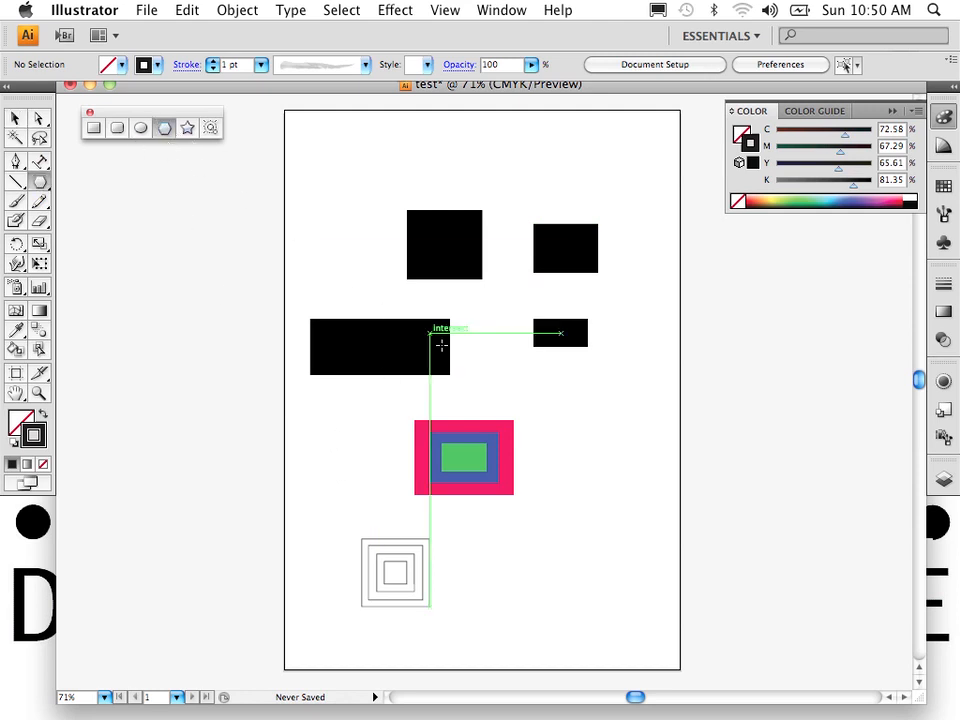
left_click_drag(573, 462, 590, 495)
key("Up")
key("Up")
key("Down")
key("Down")
key("Down")
key("Down")
key("Up")
key("Up")
key("Up")
key("Up")
key("Down")
key("Down")
key("Down")
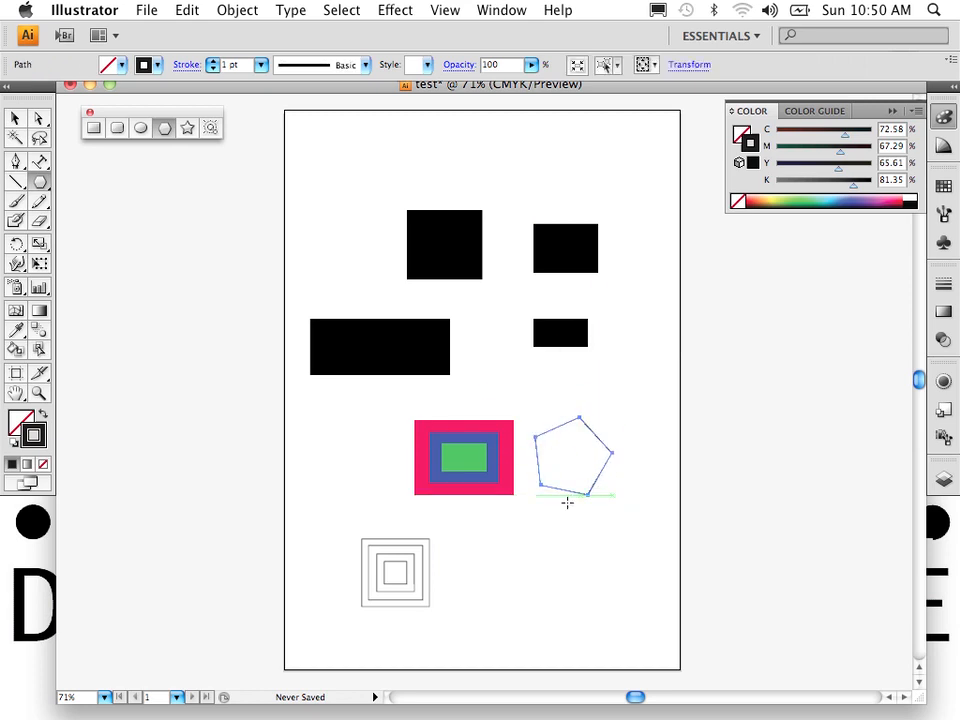
Draw a rotated star beside the concentric squares, varying the number of points while drawing and ending with five.
left_click(187, 127)
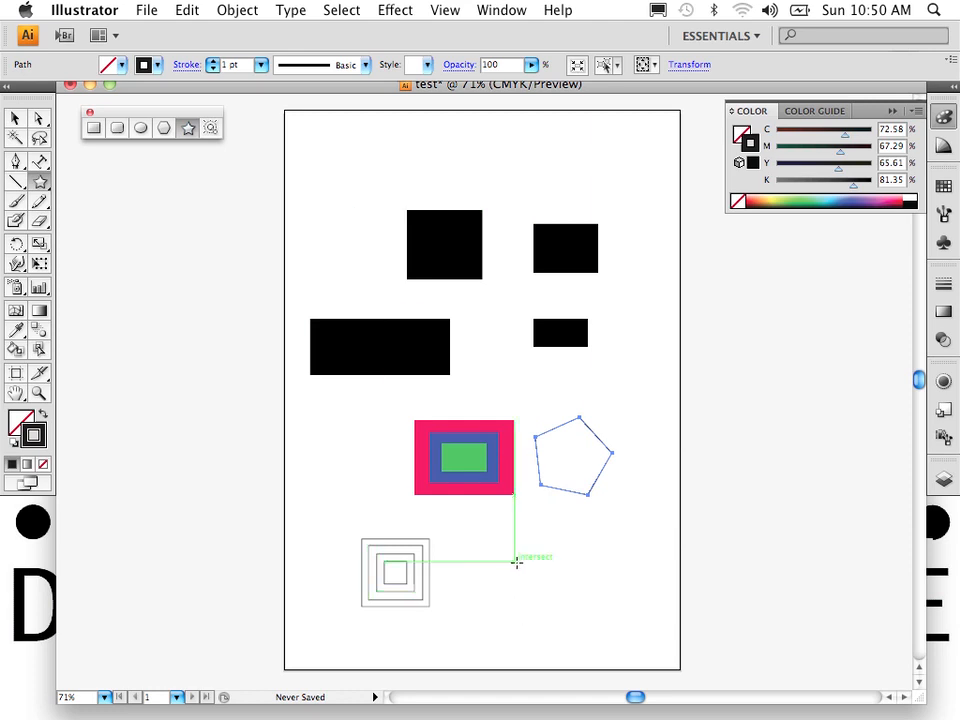
left_click_drag(514, 562, 568, 583)
key("Up")
key("Up")
key("Up")
key("Up")
key("Up")
key("Up")
key("Up")
key("Up")
key("Up")
key("Up")
key("Up")
key("Down")
key("Down")
key("Down")
key("Down")
key("Down")
key("Down")
key("Down")
key("Down")
key("Down")
key("Down")
key("Down")
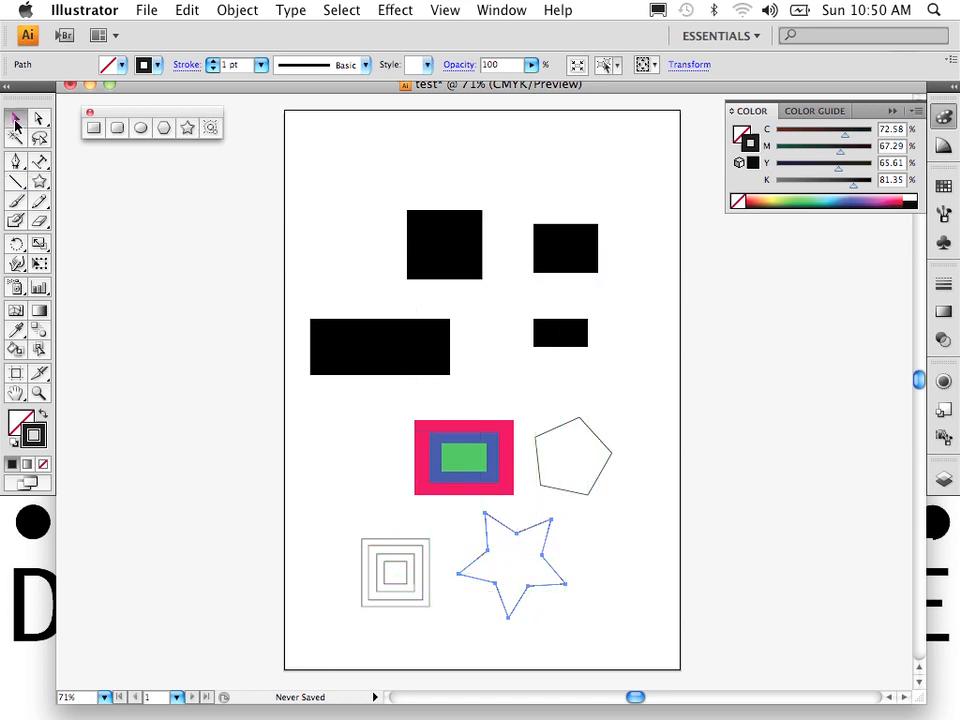
Select all shapes on the artboard and delete them.
left_click(14, 119)
left_click_drag(304, 181, 622, 609)
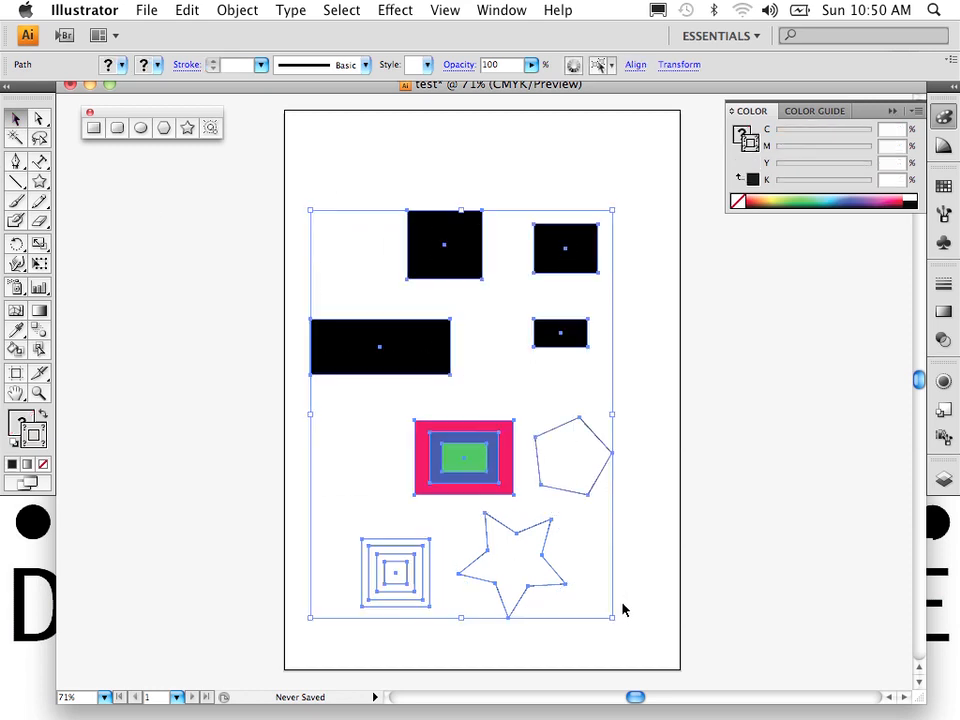
key("Delete")
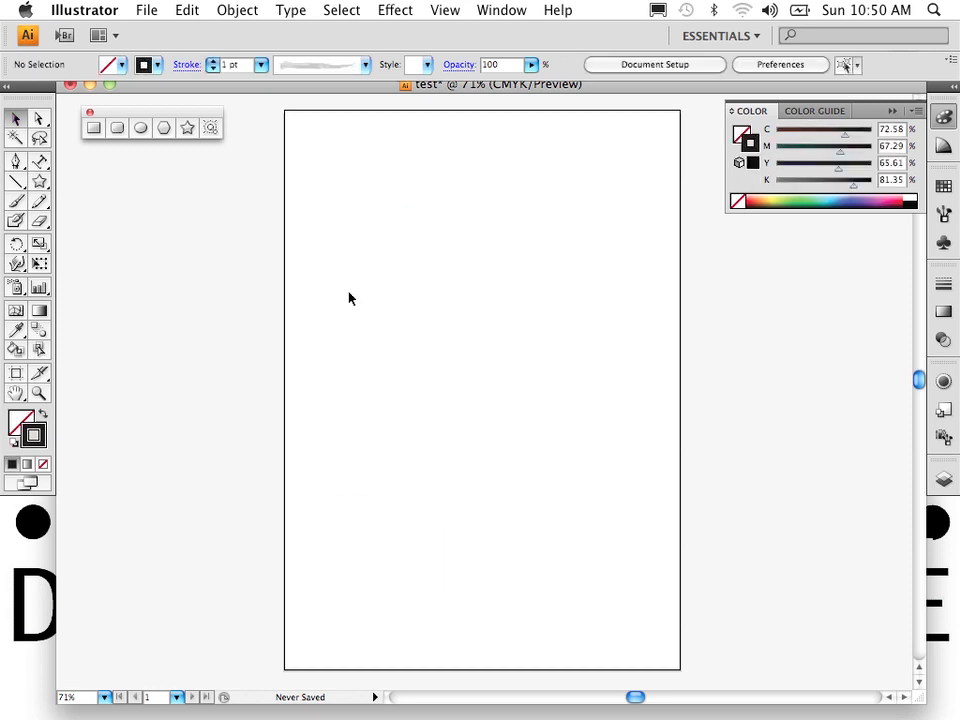
Draw a large five-pointed star in the middle of the artboard and fill it with a white-to-black linear gradient.
left_click(188, 128)
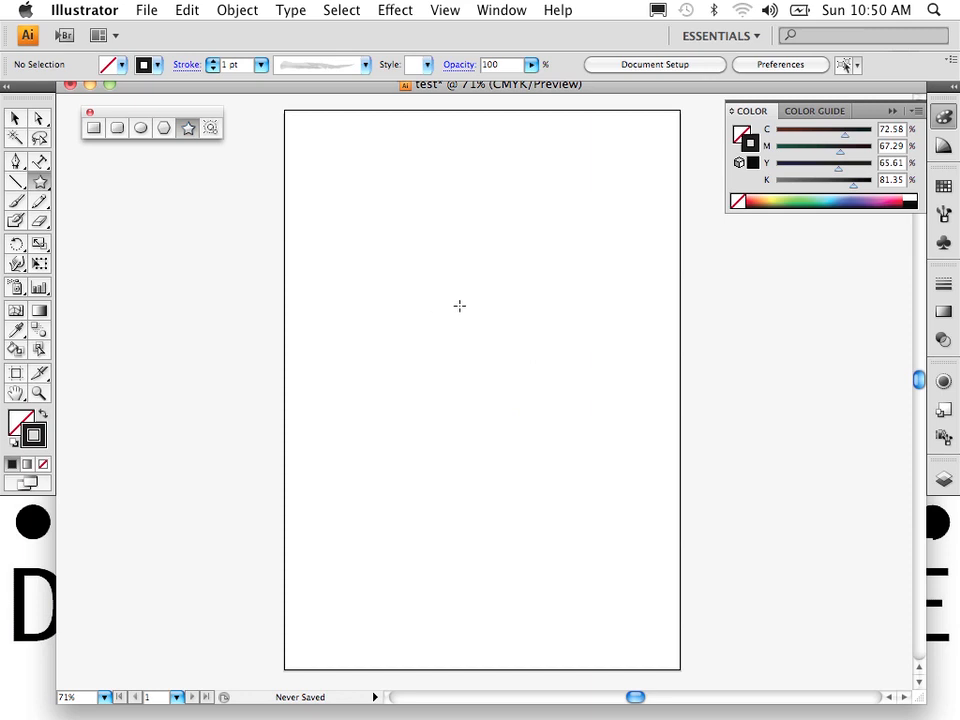
left_click_drag(453, 352, 555, 434)
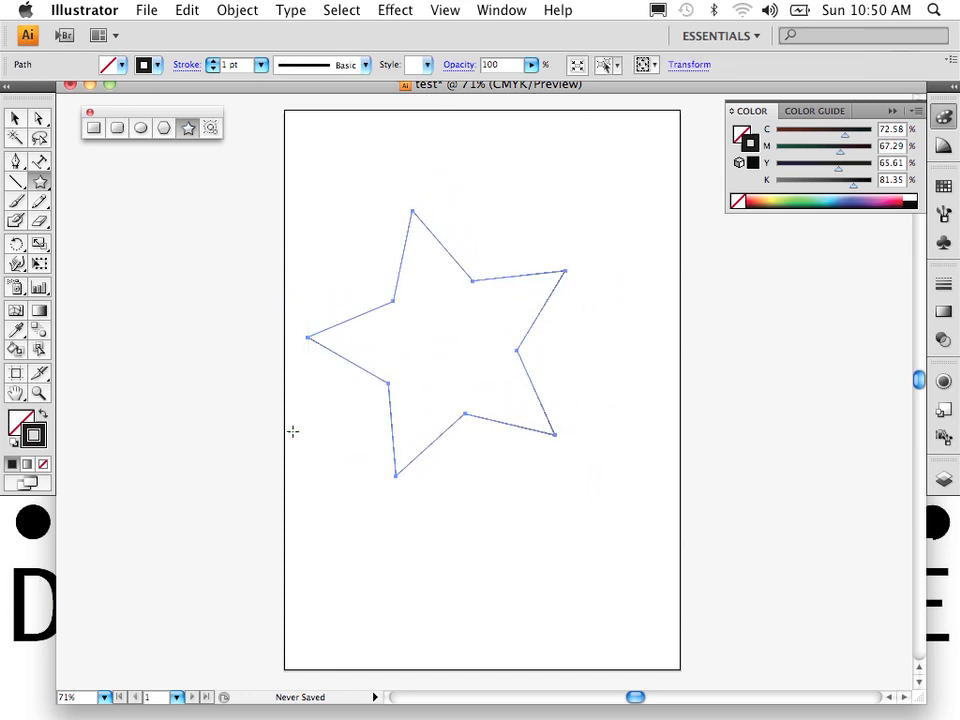
left_click(941, 314)
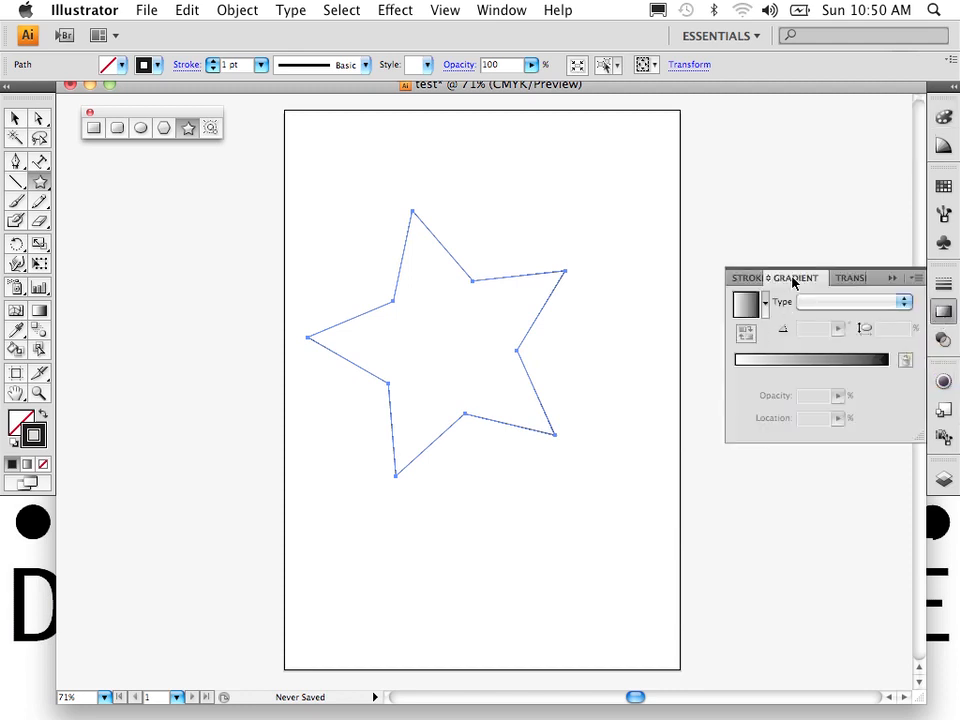
left_click(807, 363)
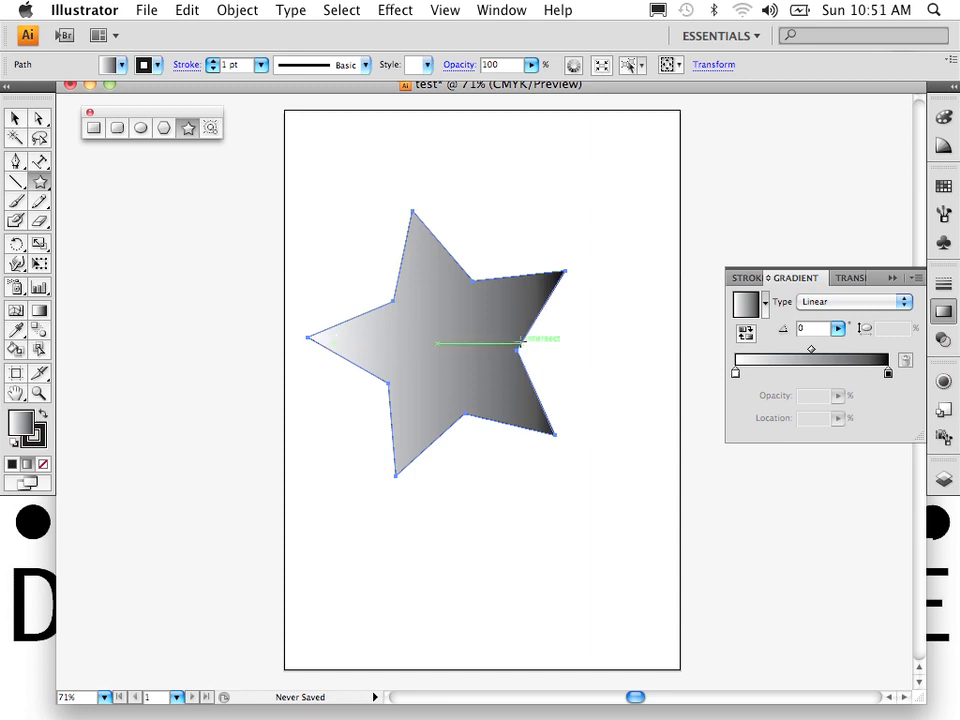
Redirect the star's gradient to run from white at its upper part down to black, at about -88.85°.
left_click(39, 311)
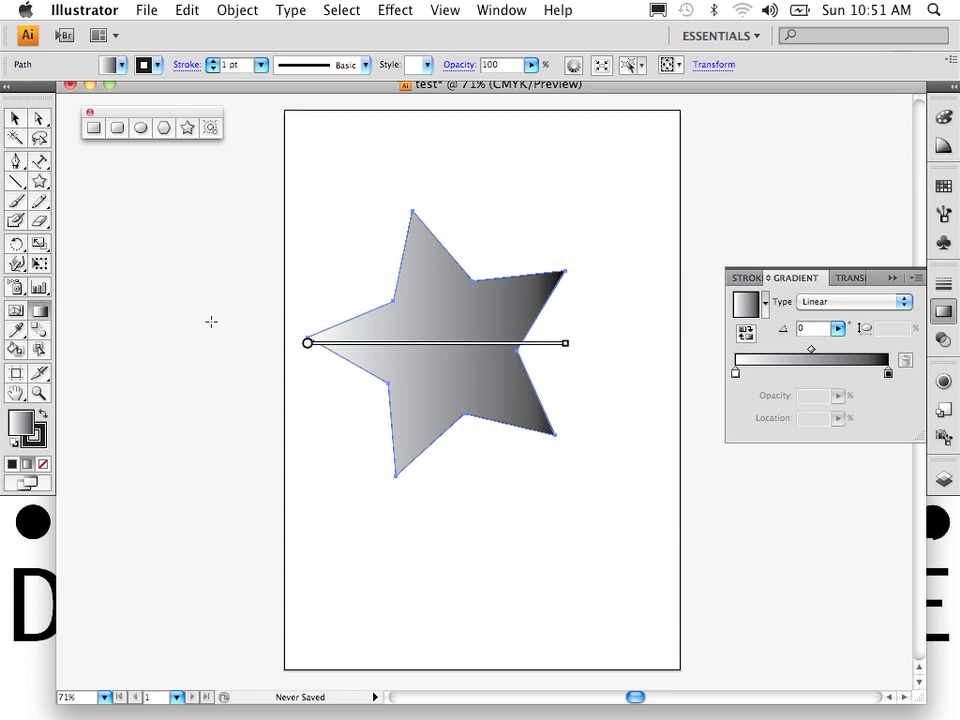
left_click_drag(427, 264, 435, 405)
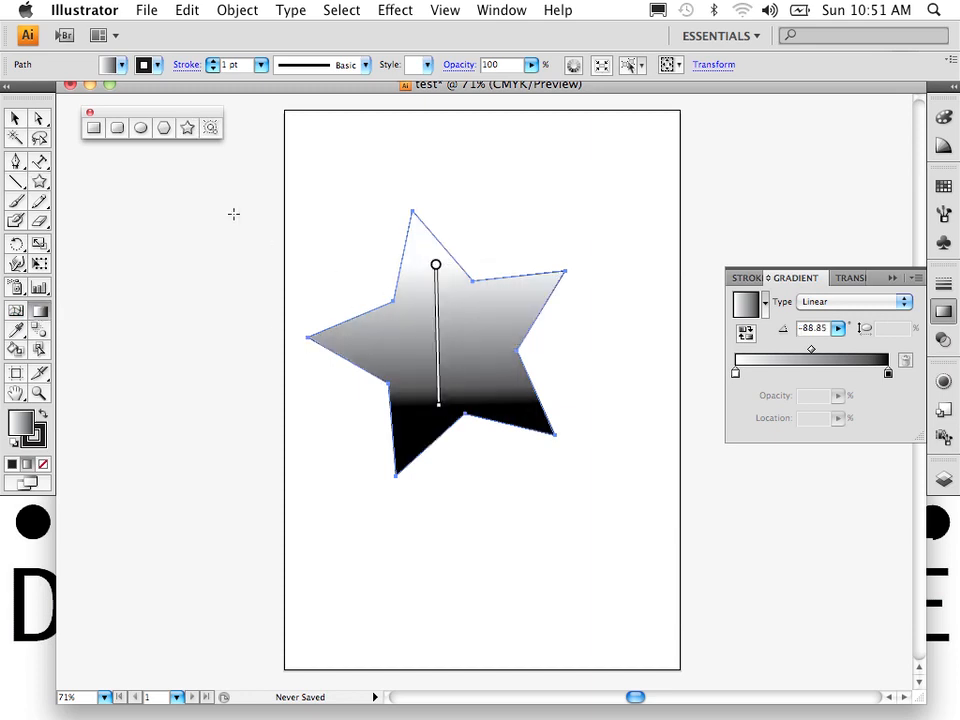
left_click(15, 118)
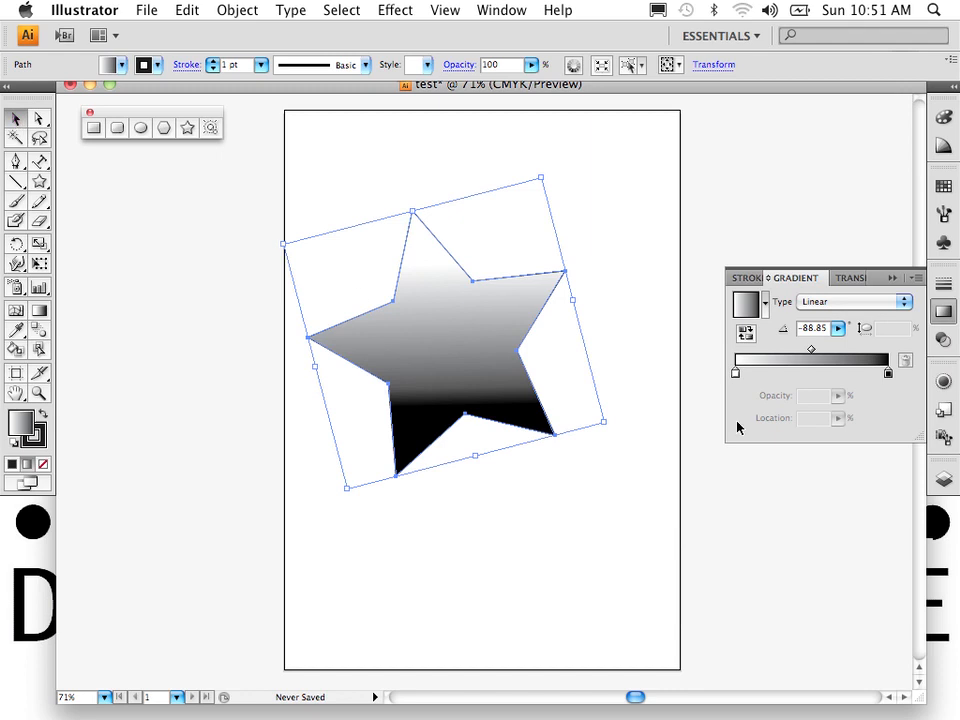
Detach the Gradient panel from its group and place it below the Swatches so both are open together.
left_click(943, 186)
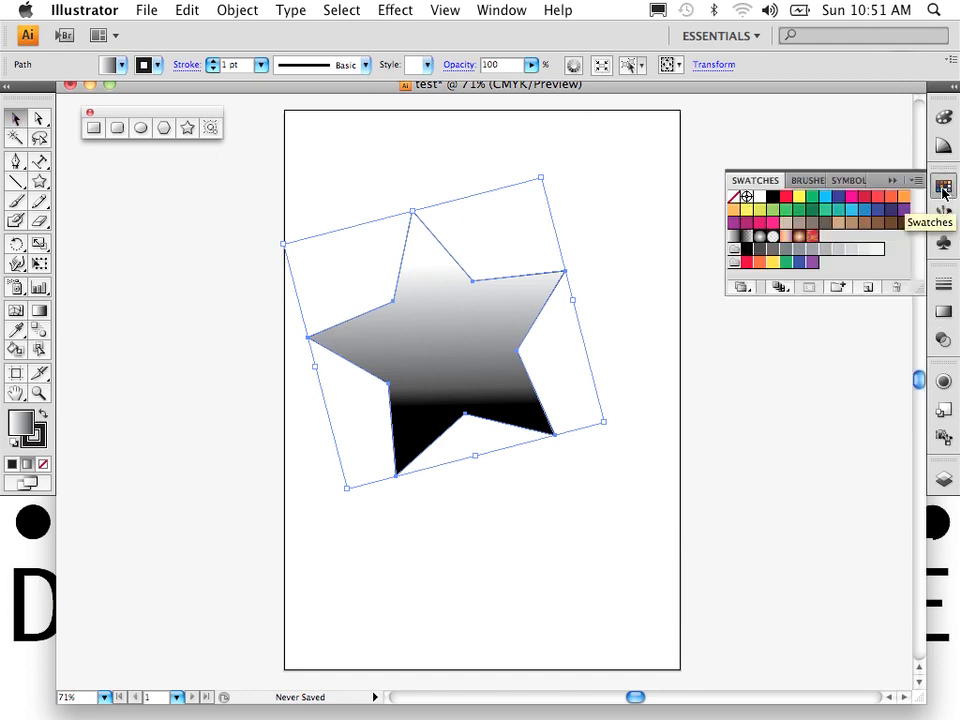
left_click(943, 311)
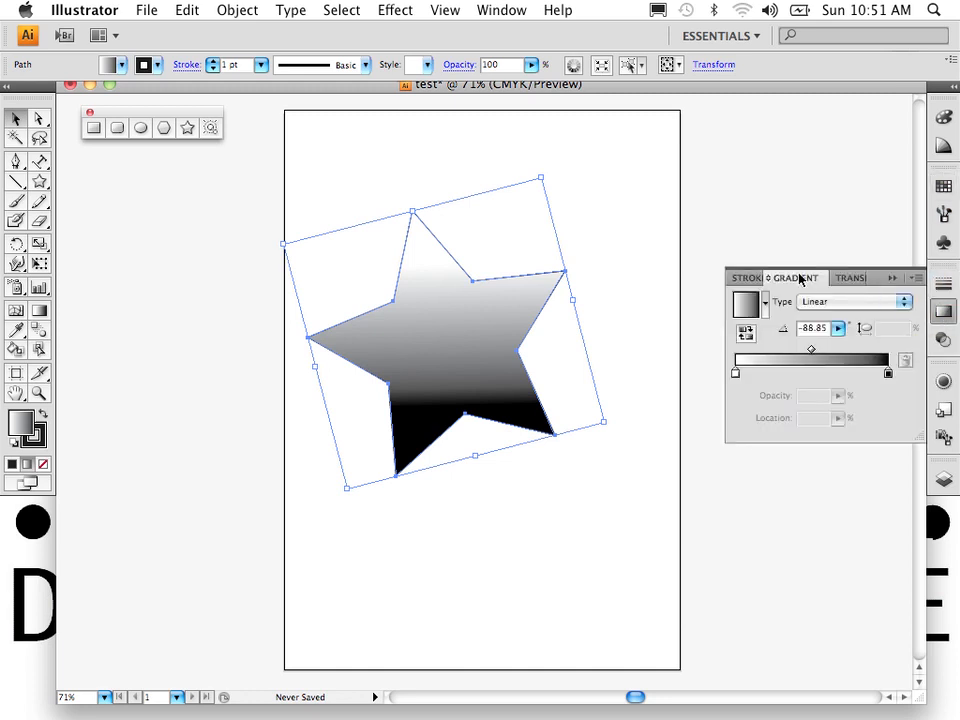
mouse_move(800, 279)
left_mouse_down()
mouse_move(776, 364)
mouse_move(767, 364)
left_mouse_up()
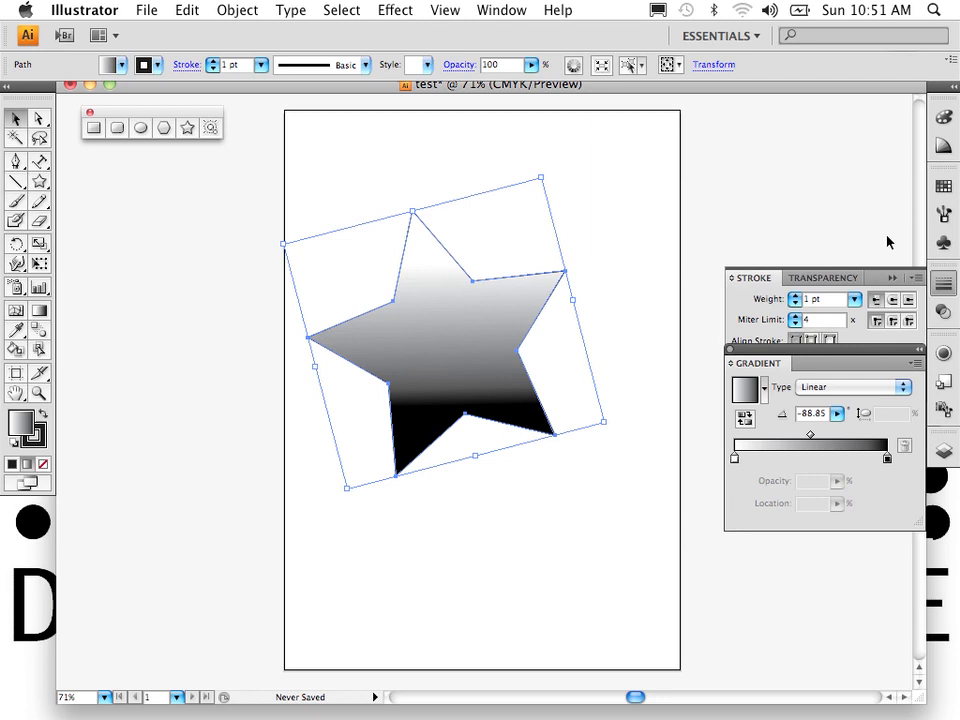
left_click(943, 186)
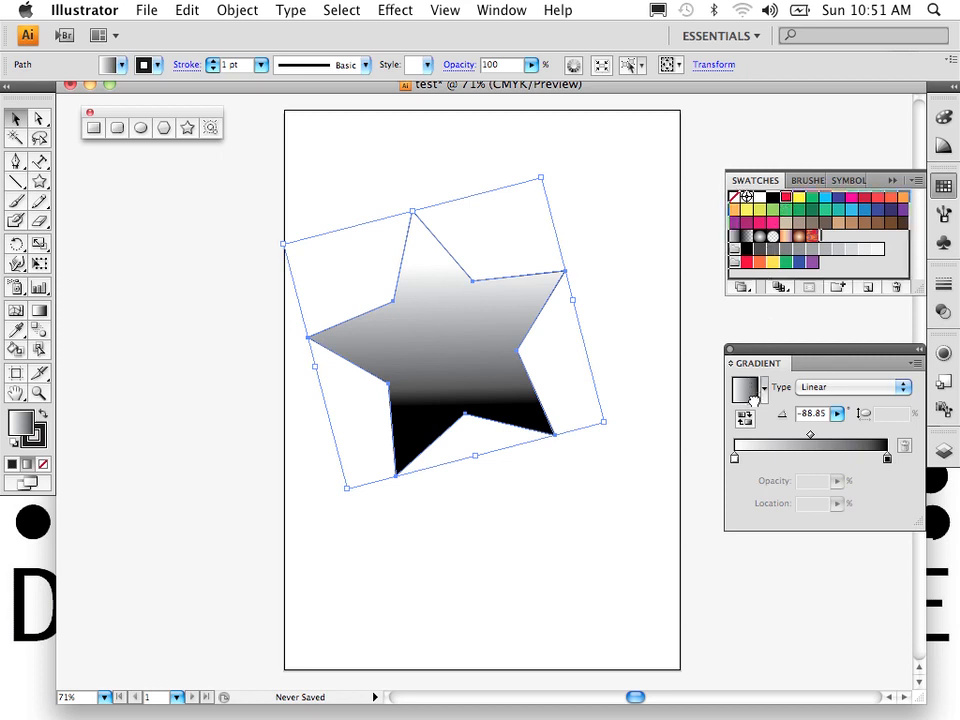
Change the star gradient's white starting stop to red and add a yellow stop at a location of about 50.92%.
left_click_drag(734, 460, 734, 461)
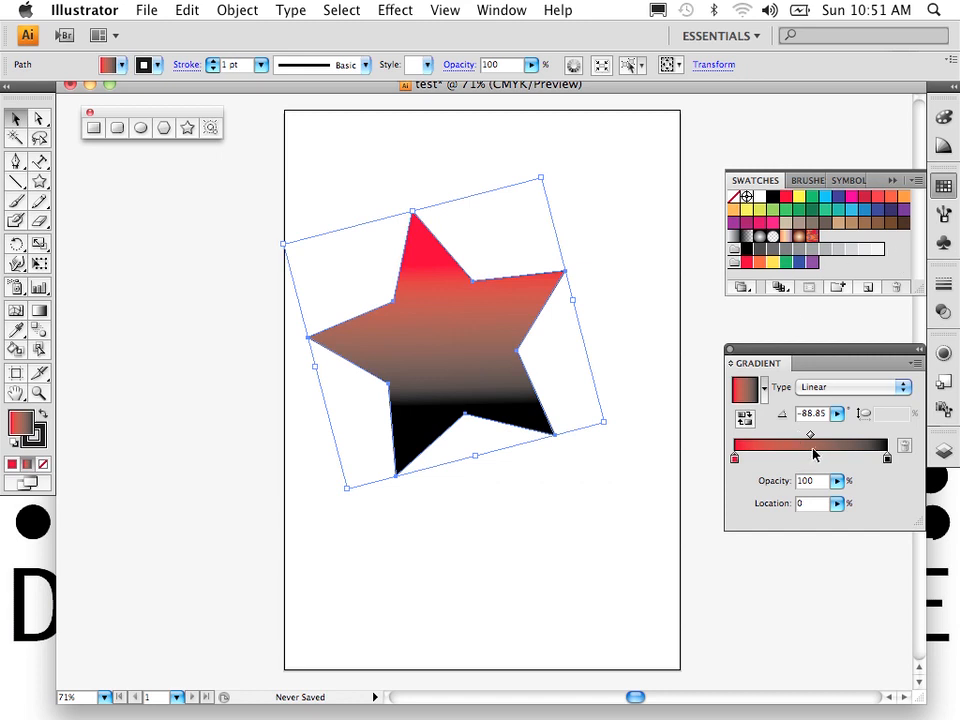
left_click_drag(813, 452, 733, 460)
left_click_drag(810, 455, 721, 460)
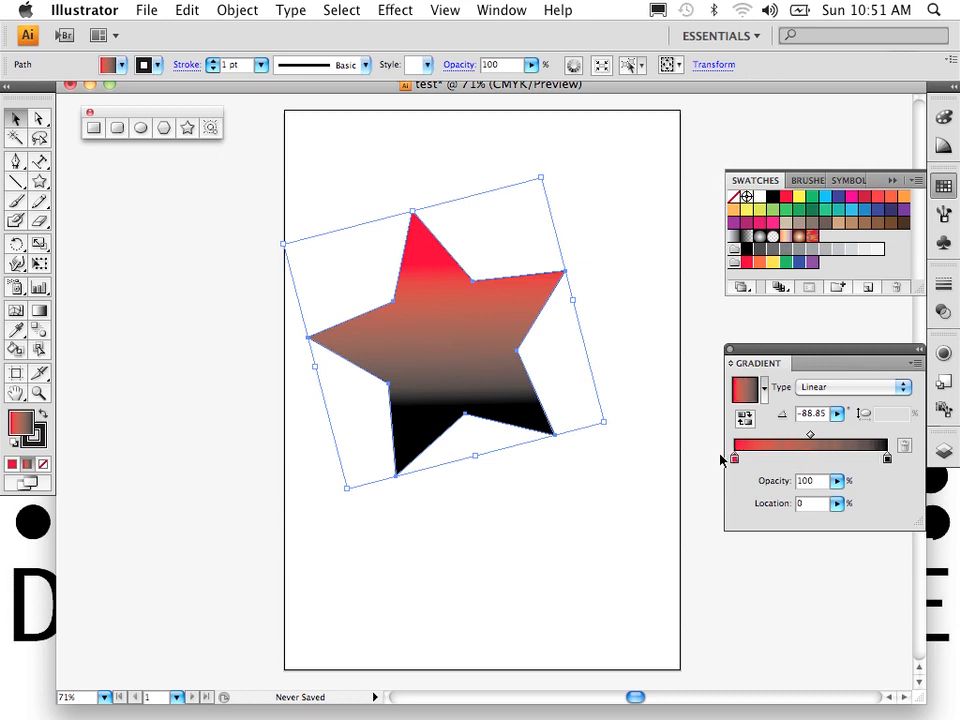
left_click(813, 459)
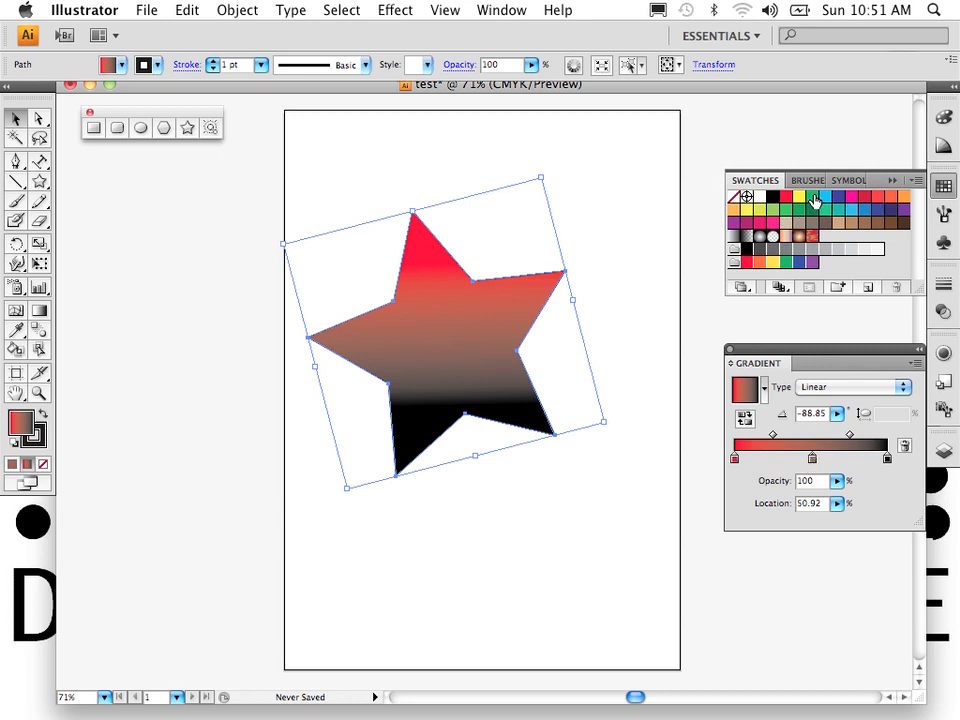
left_click_drag(799, 197, 812, 462)
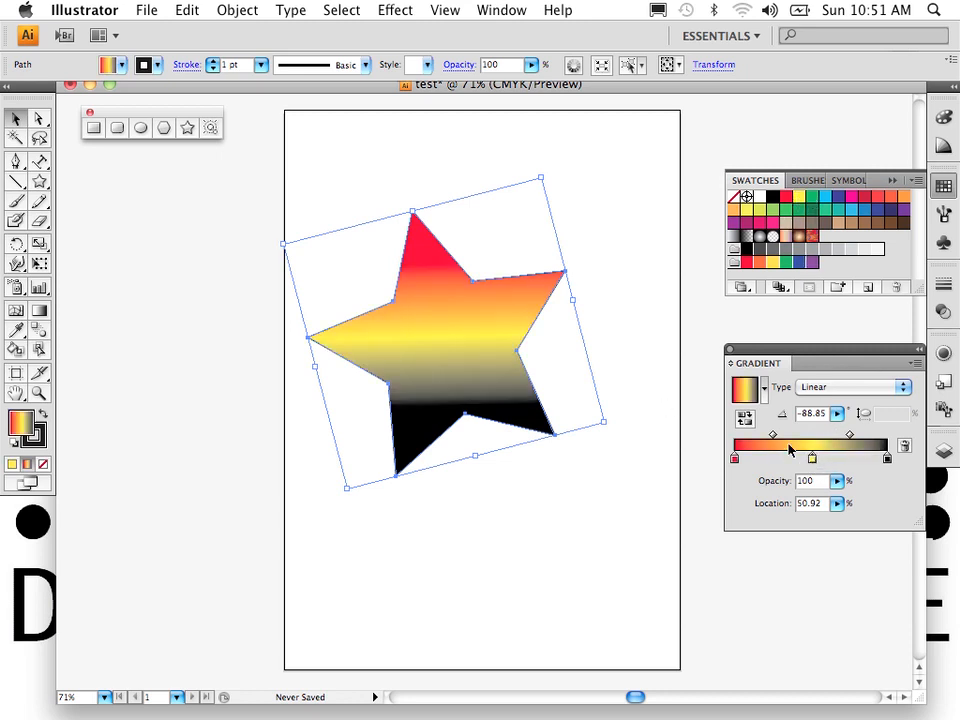
Remove the red stop from the star's gradient and move the yellow stop to the start, at about 1.23%.
left_click_drag(736, 458, 797, 531)
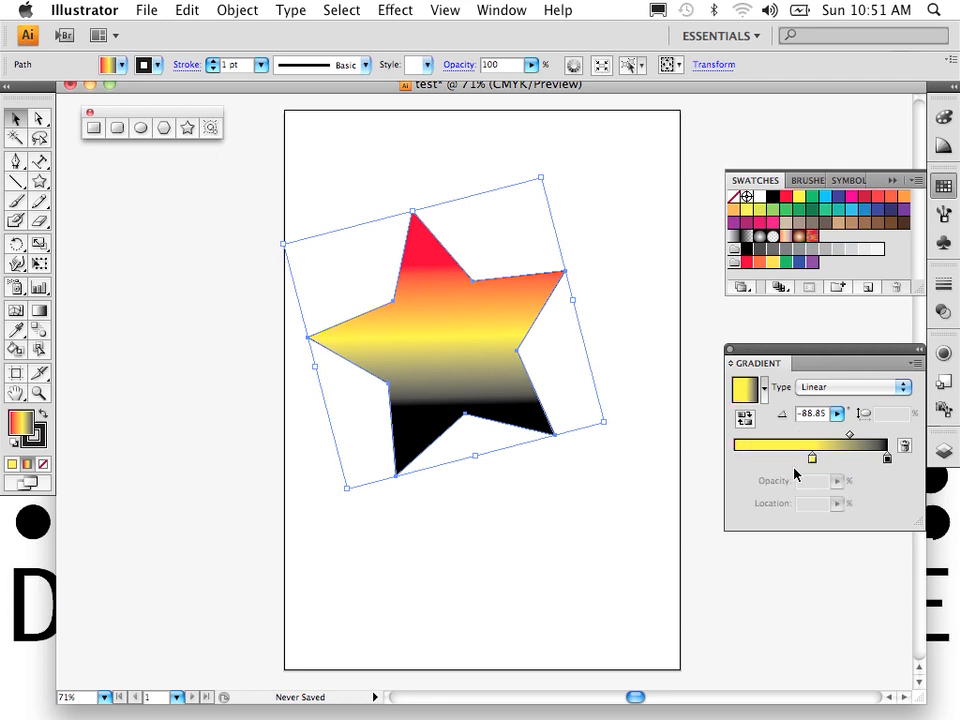
left_click_drag(812, 459, 738, 460)
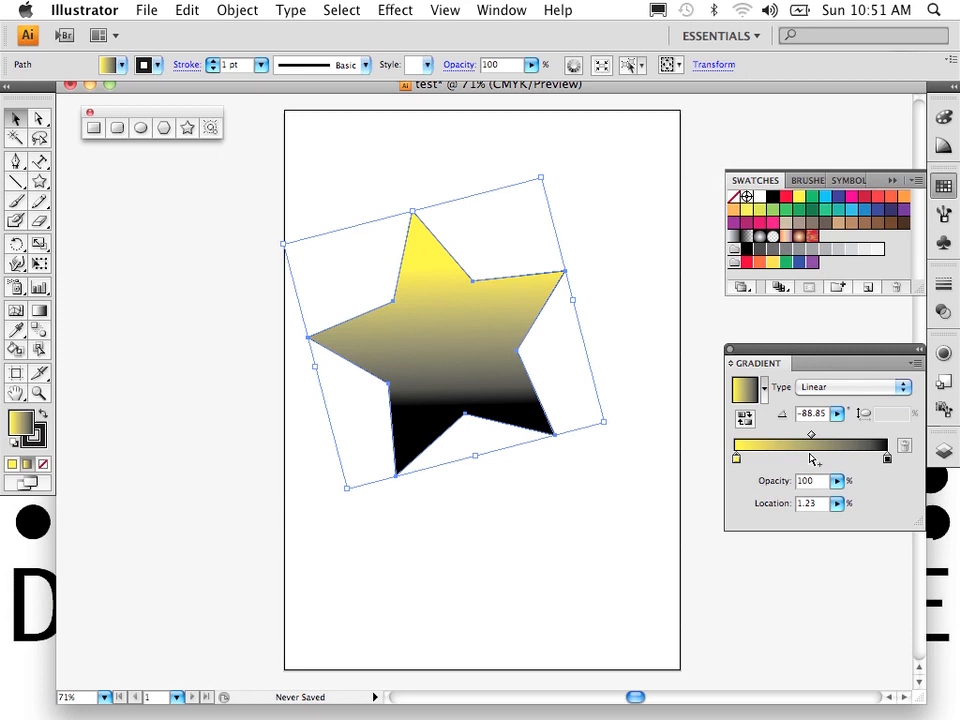
Add a dark green stop near the middle of the star's gradient and a blue stop at about 26.99%.
left_click(812, 459)
left_click_drag(813, 209, 776, 440)
left_click(779, 458)
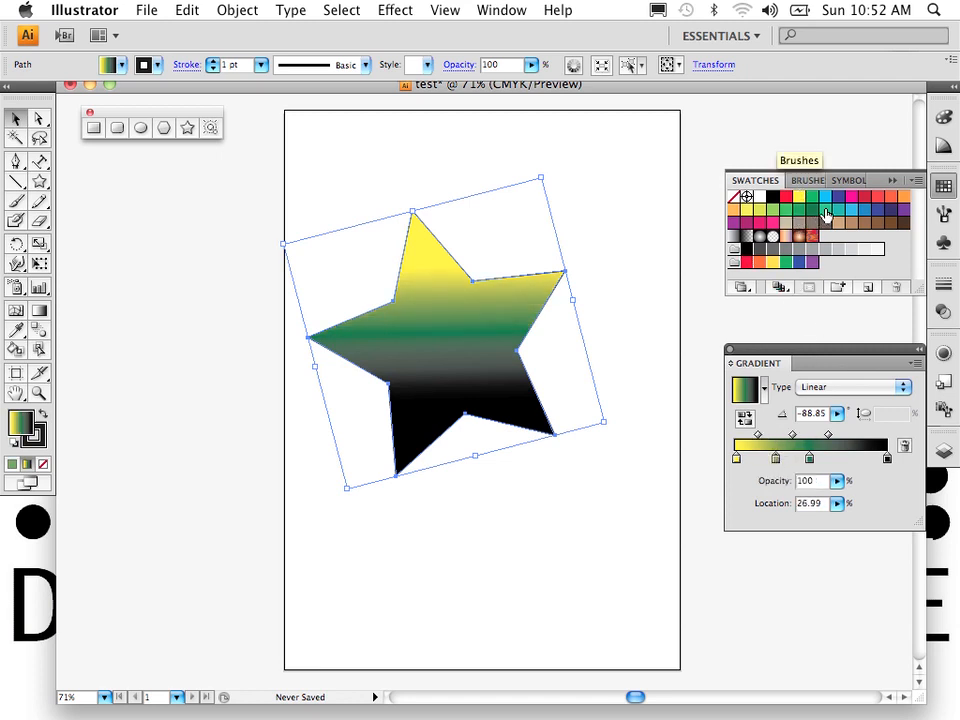
left_click_drag(840, 204, 778, 465)
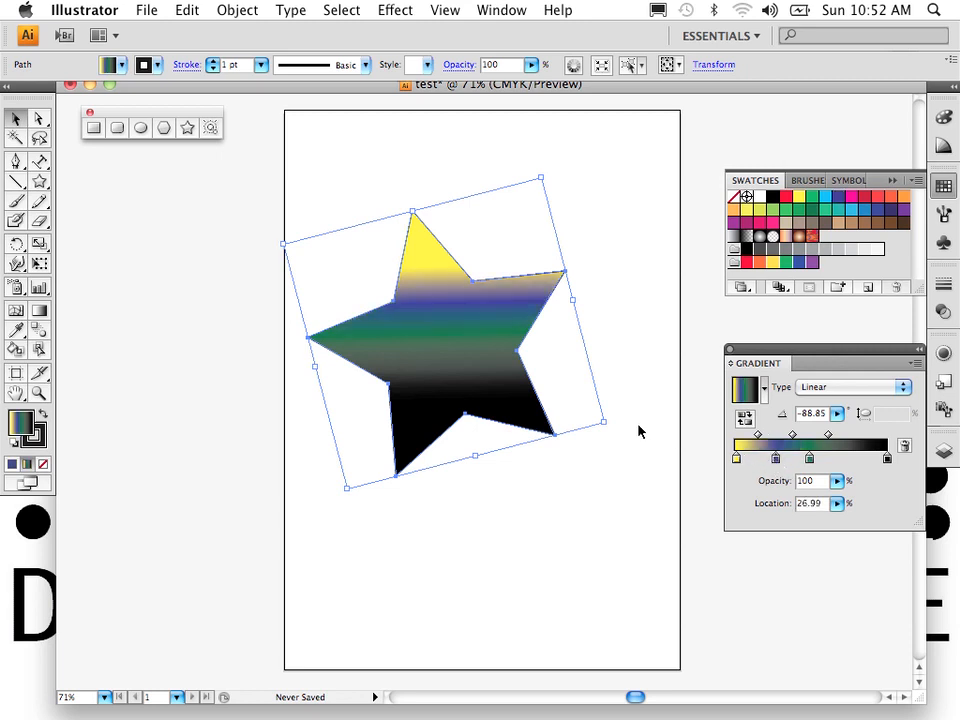